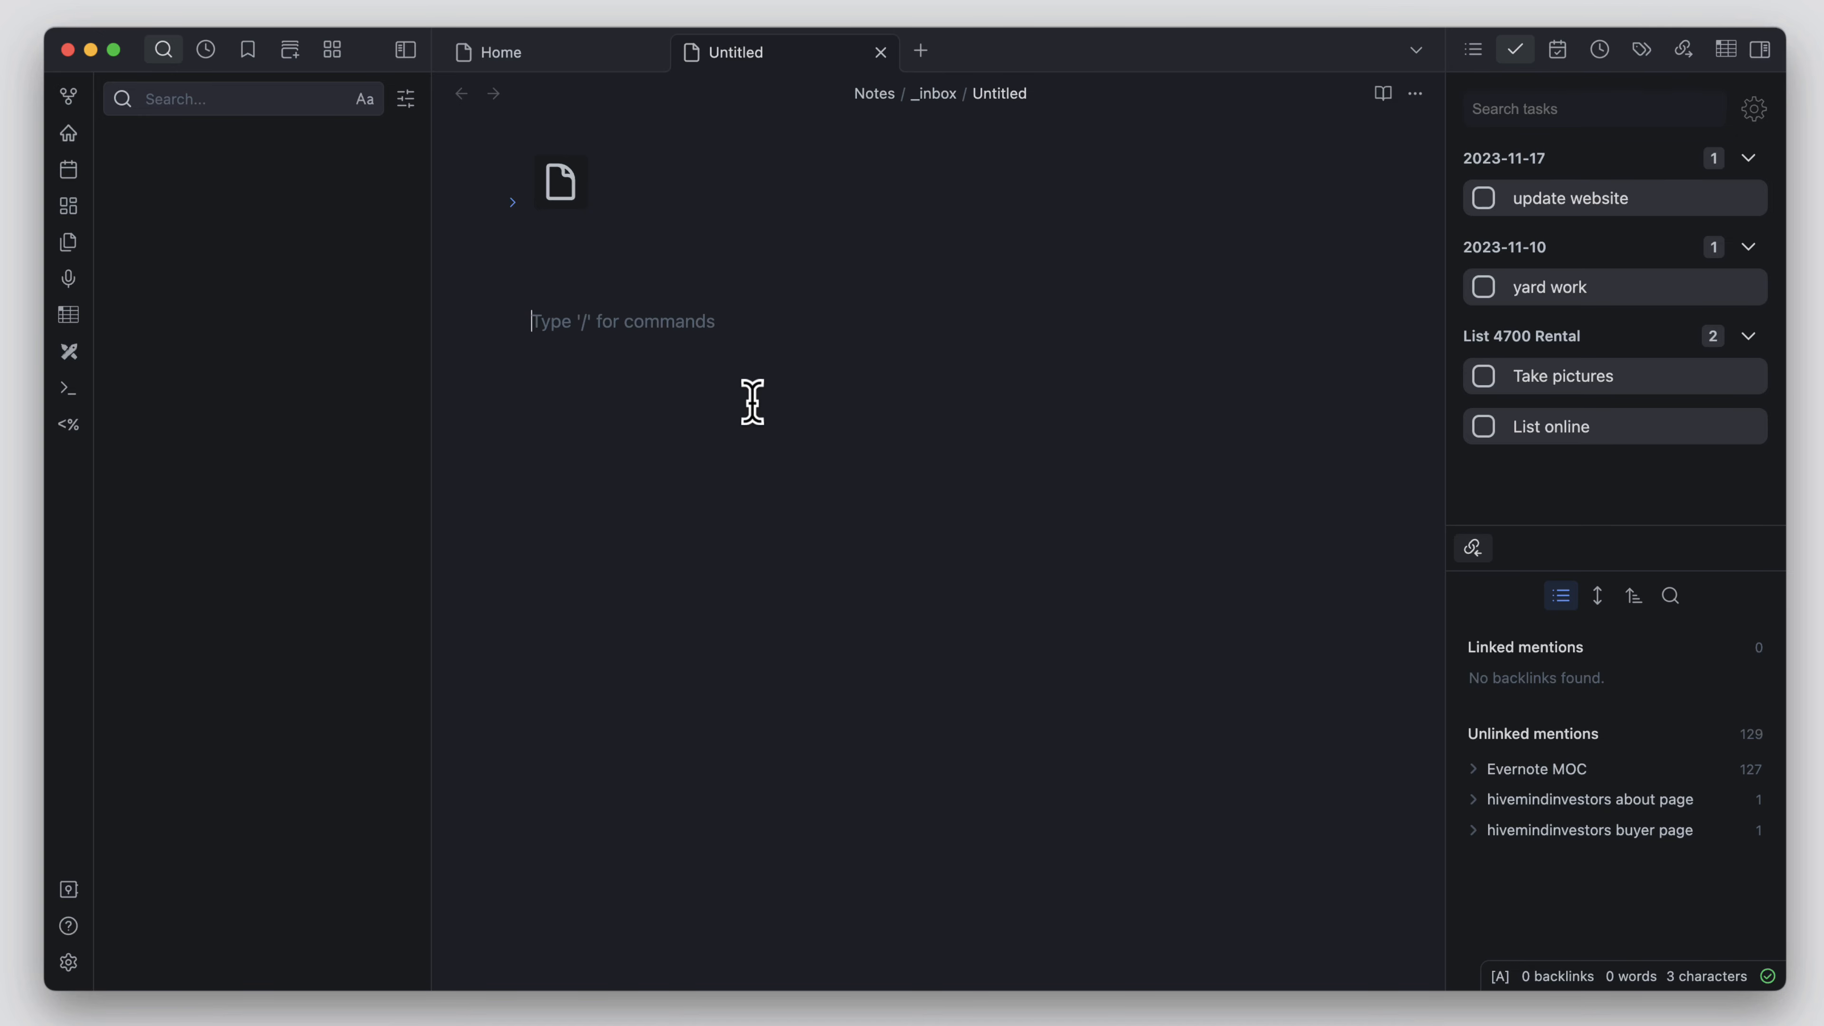
Step: Insert the Chest & Back workout template into the untitled note
{"action": "left_click", "coordinate": [69, 428]}
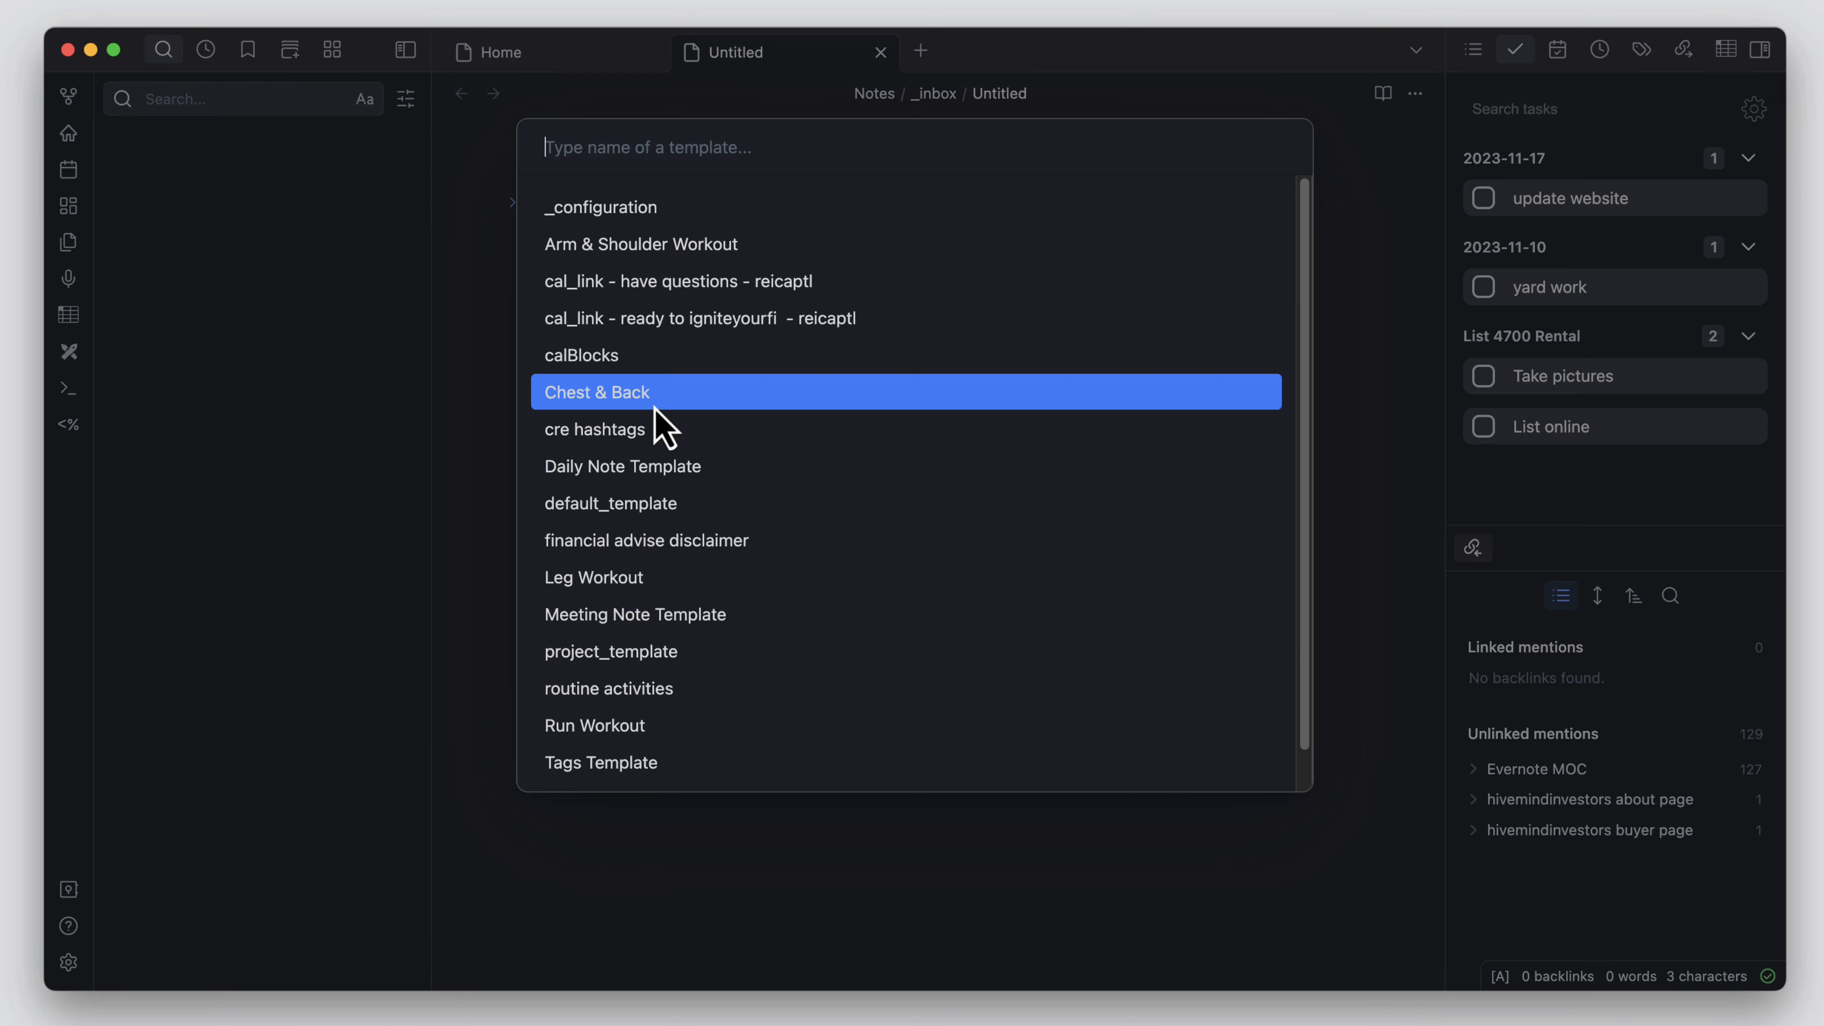
{"action": "left_click", "coordinate": [637, 398]}
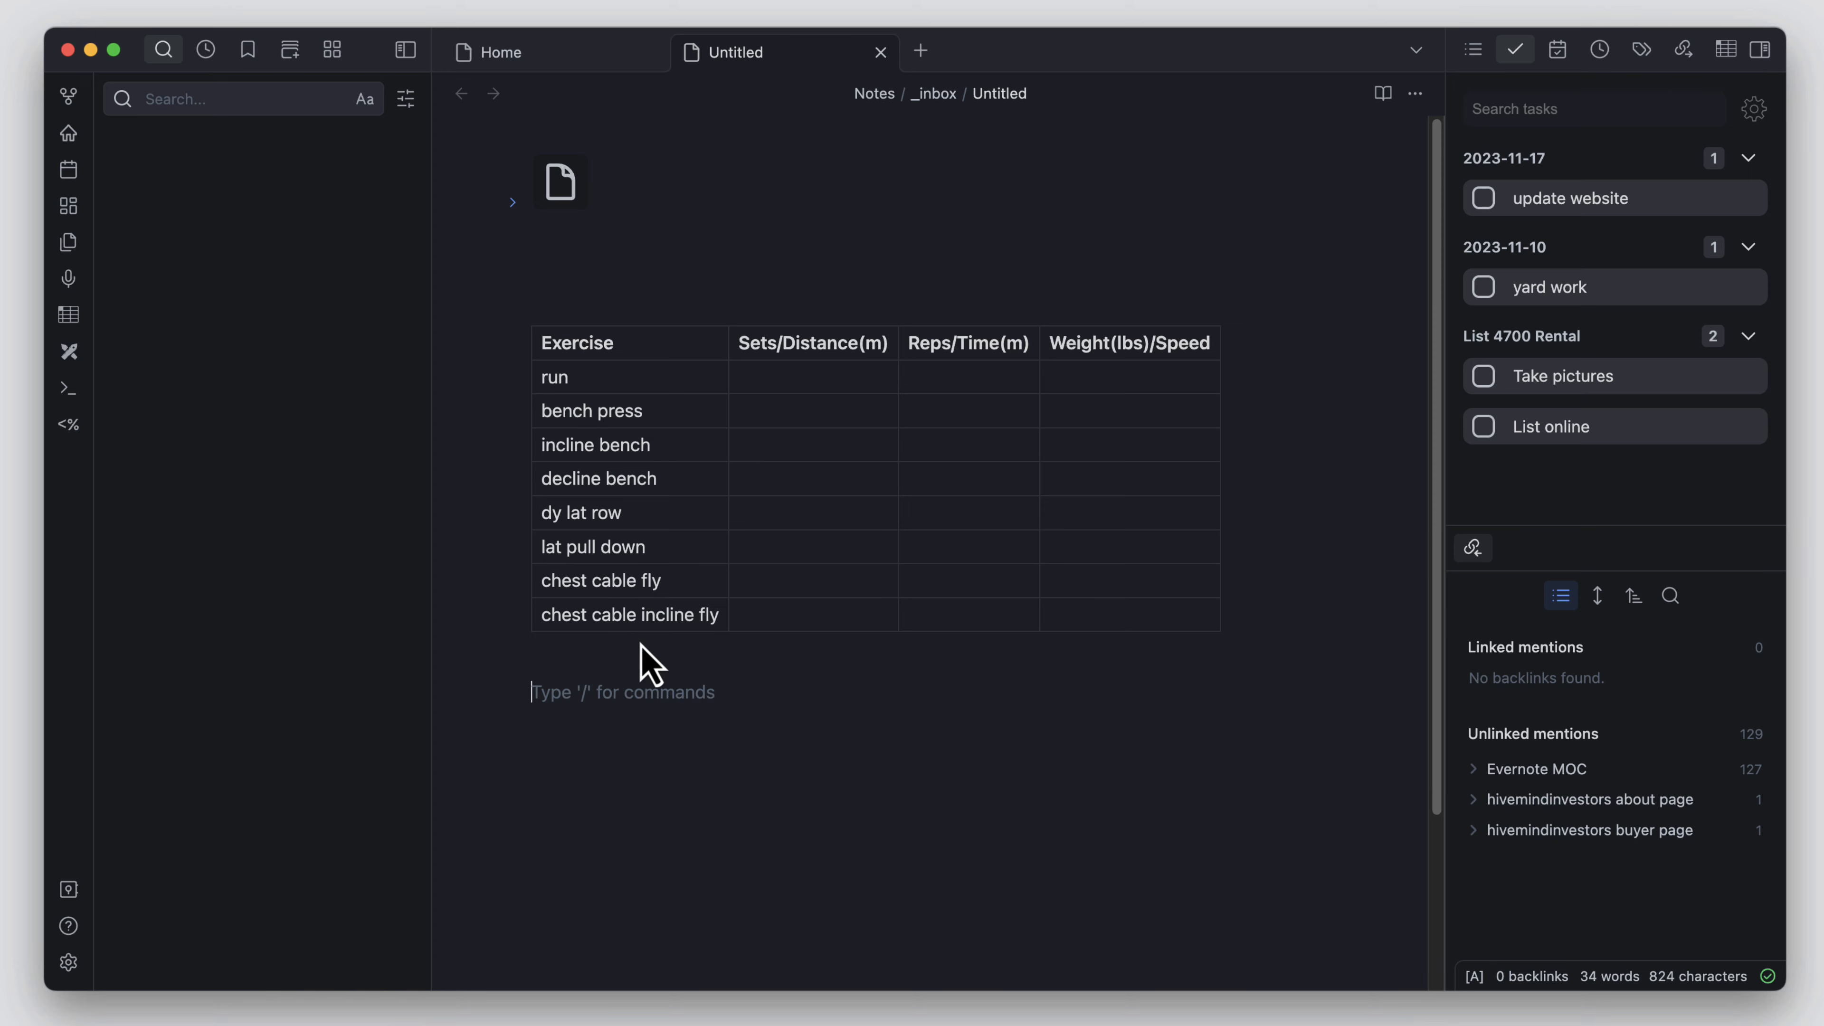
Step: Move the bench press row to the lat pull down row's place so the two rows swap positions
{"action": "left_click", "coordinate": [780, 388]}
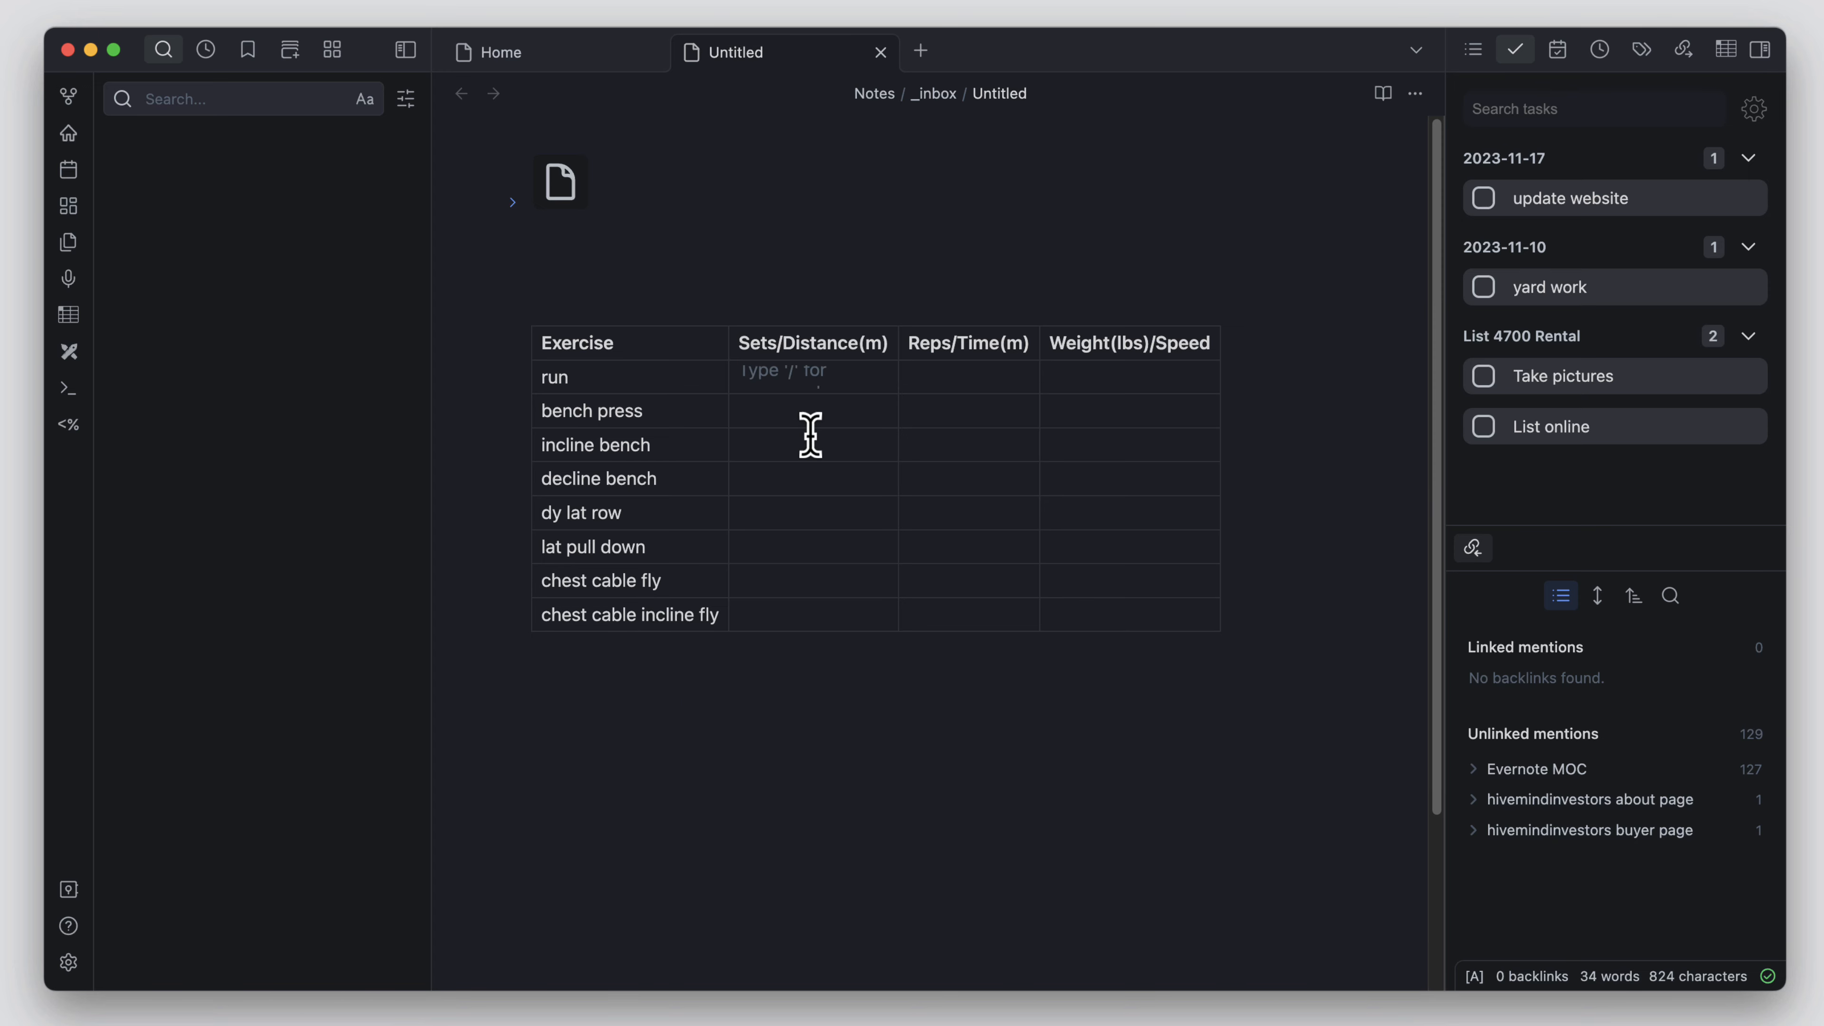
{"action": "left_click", "coordinate": [668, 414]}
{"action": "left_click", "coordinate": [927, 406]}
{"action": "left_click_drag", "start_coordinate": [521, 417], "coordinate": [540, 557]}
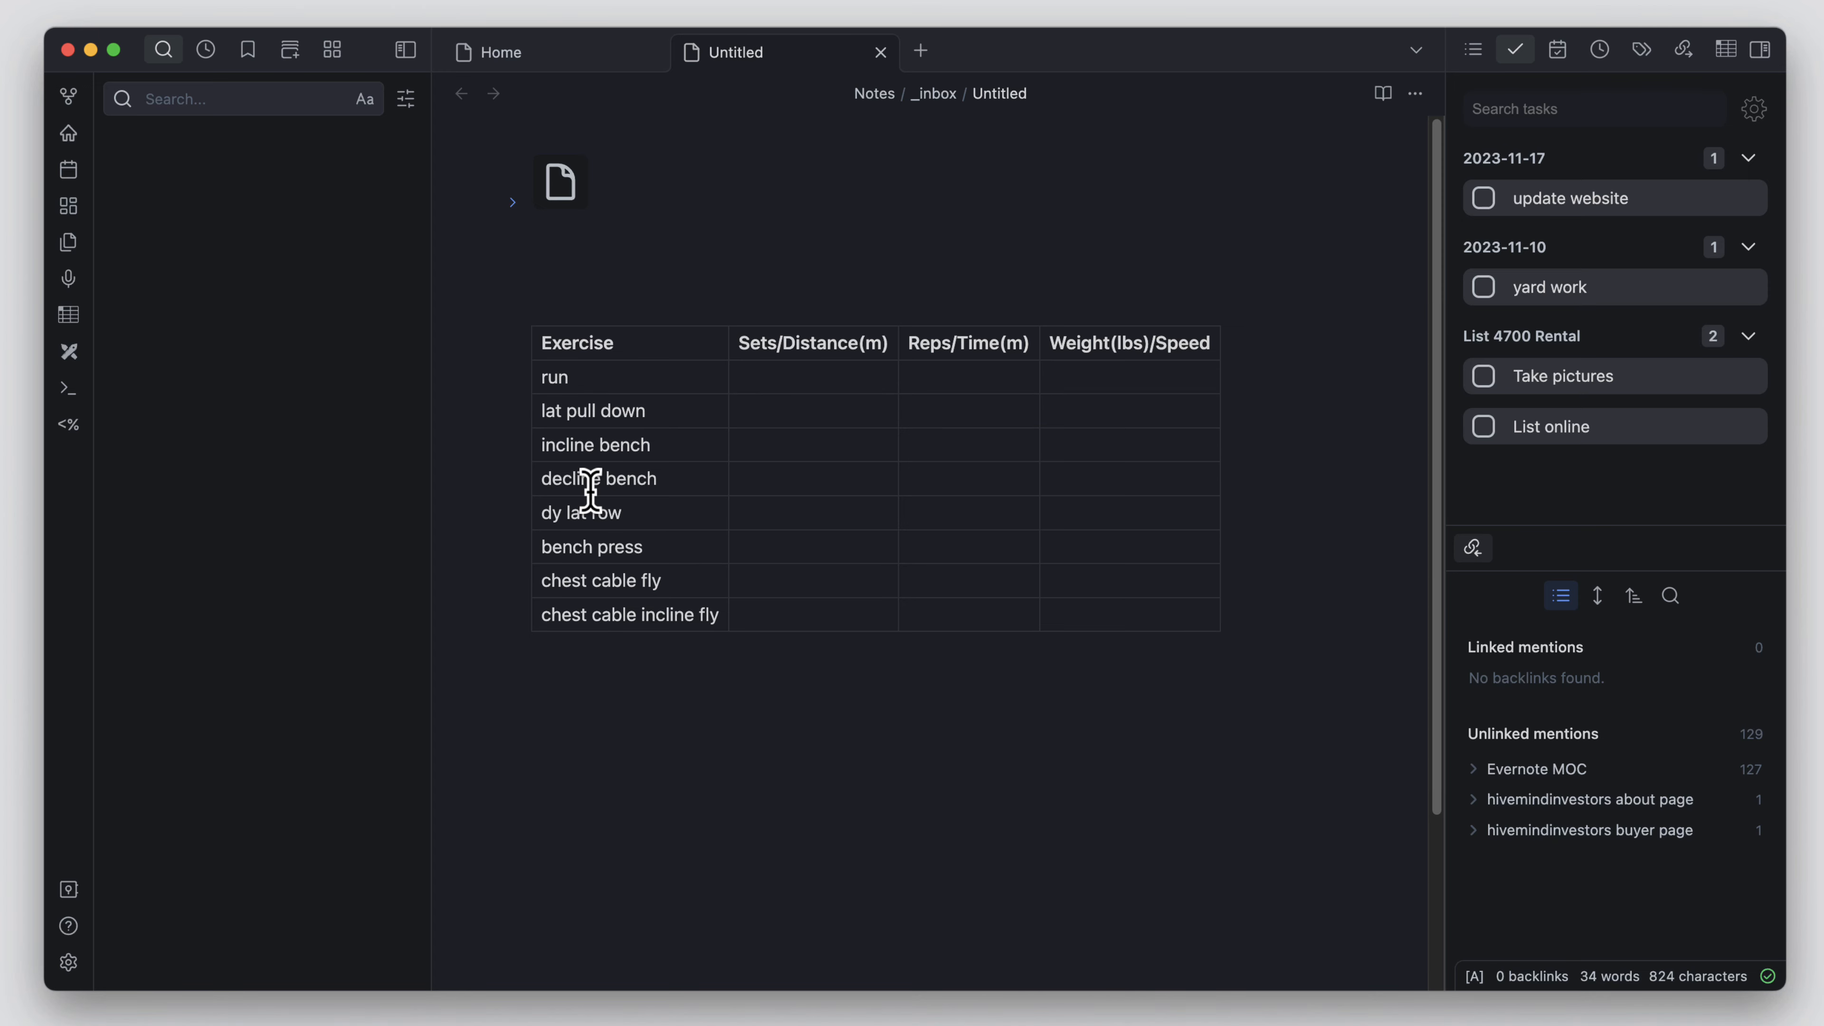
Step: Rearrange the table columns into the order Exercise, Weight(lbs)/Speed, Sets/Distance(m), Reps/Time(m)
{"action": "left_click", "coordinate": [984, 331]}
{"action": "left_click", "coordinate": [980, 325]}
{"action": "left_click", "coordinate": [523, 446]}
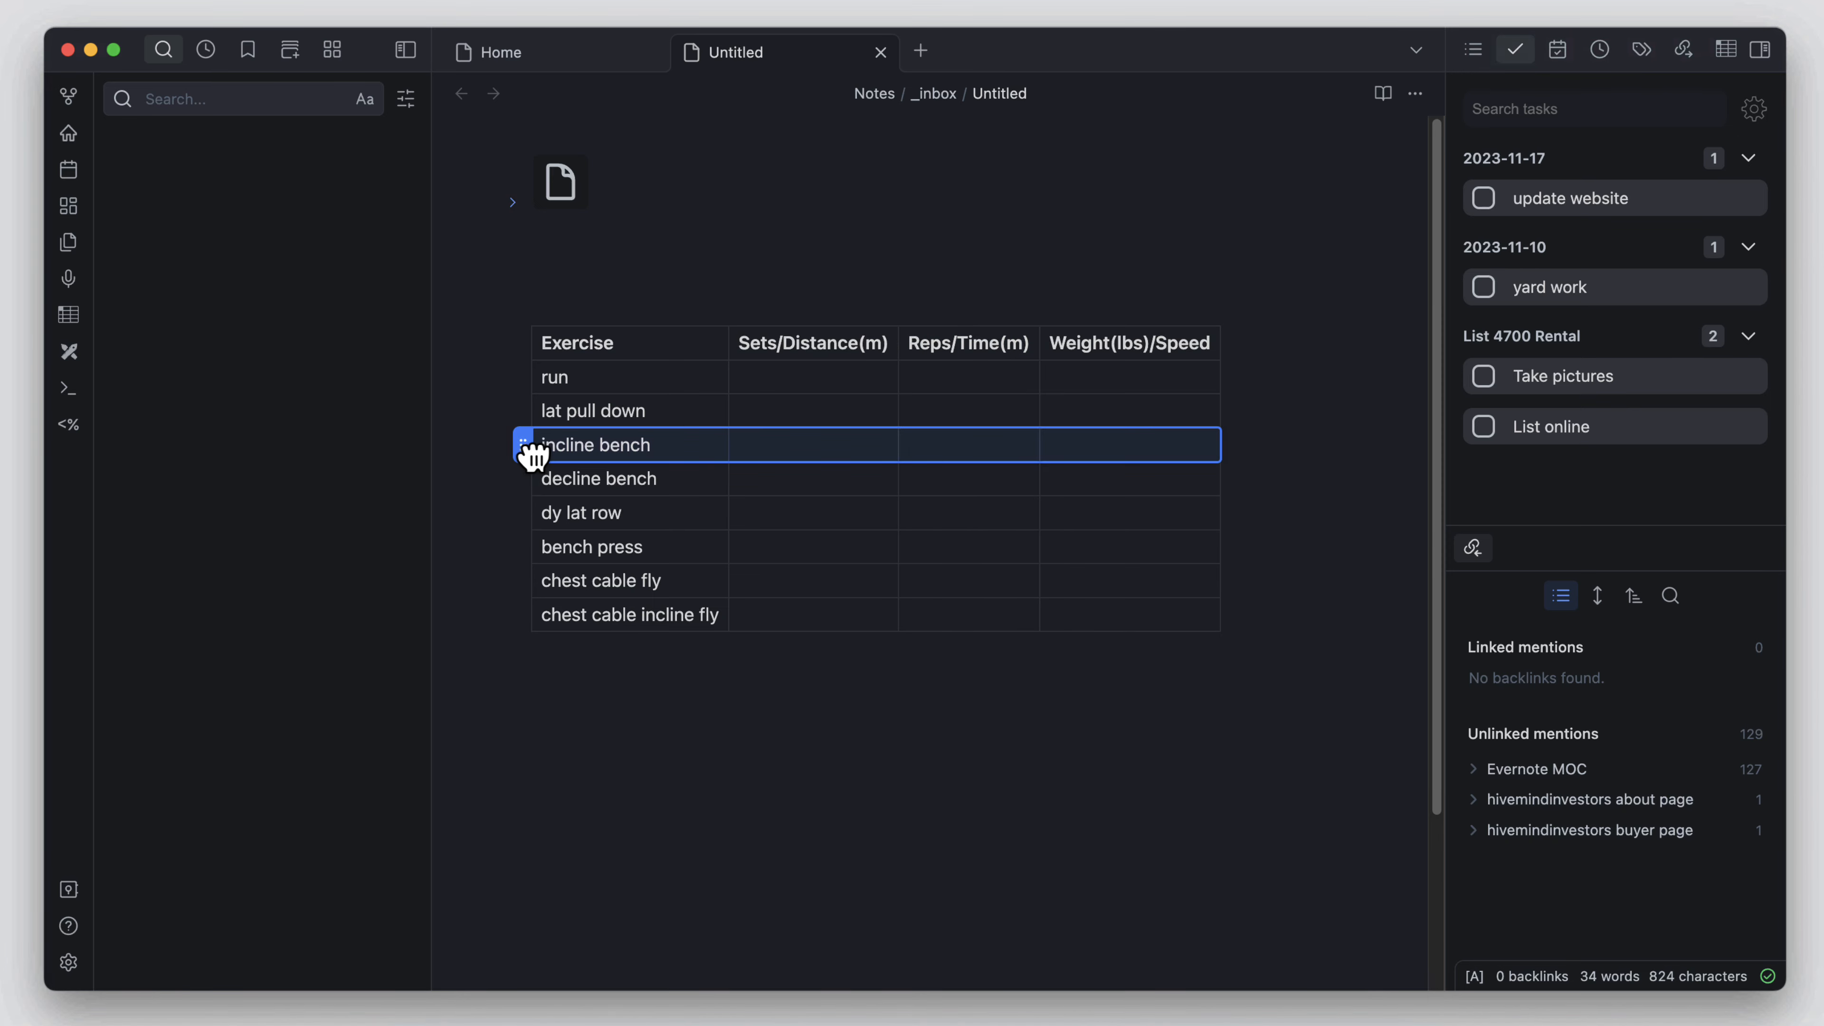
{"action": "left_click", "coordinate": [524, 447]}
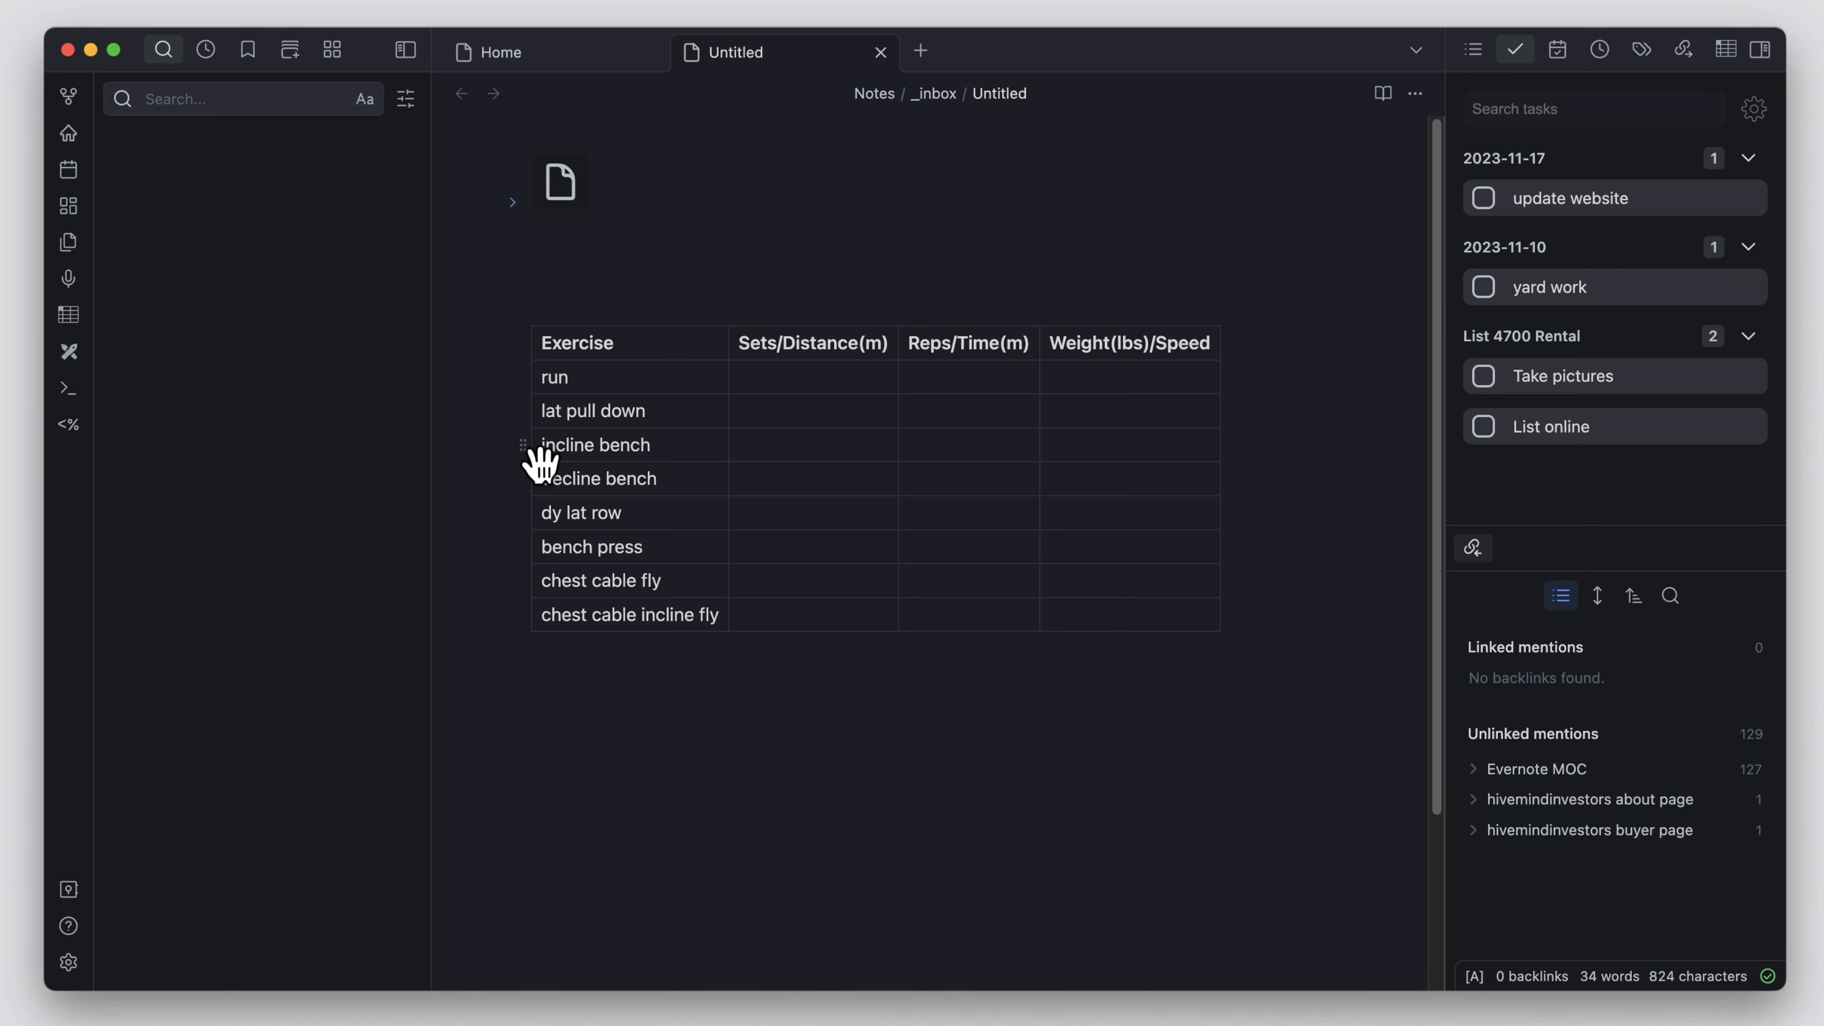
{"action": "left_click", "coordinate": [523, 445]}
{"action": "left_click", "coordinate": [525, 447]}
{"action": "left_click_drag", "start_coordinate": [983, 319], "coordinate": [1083, 334]}
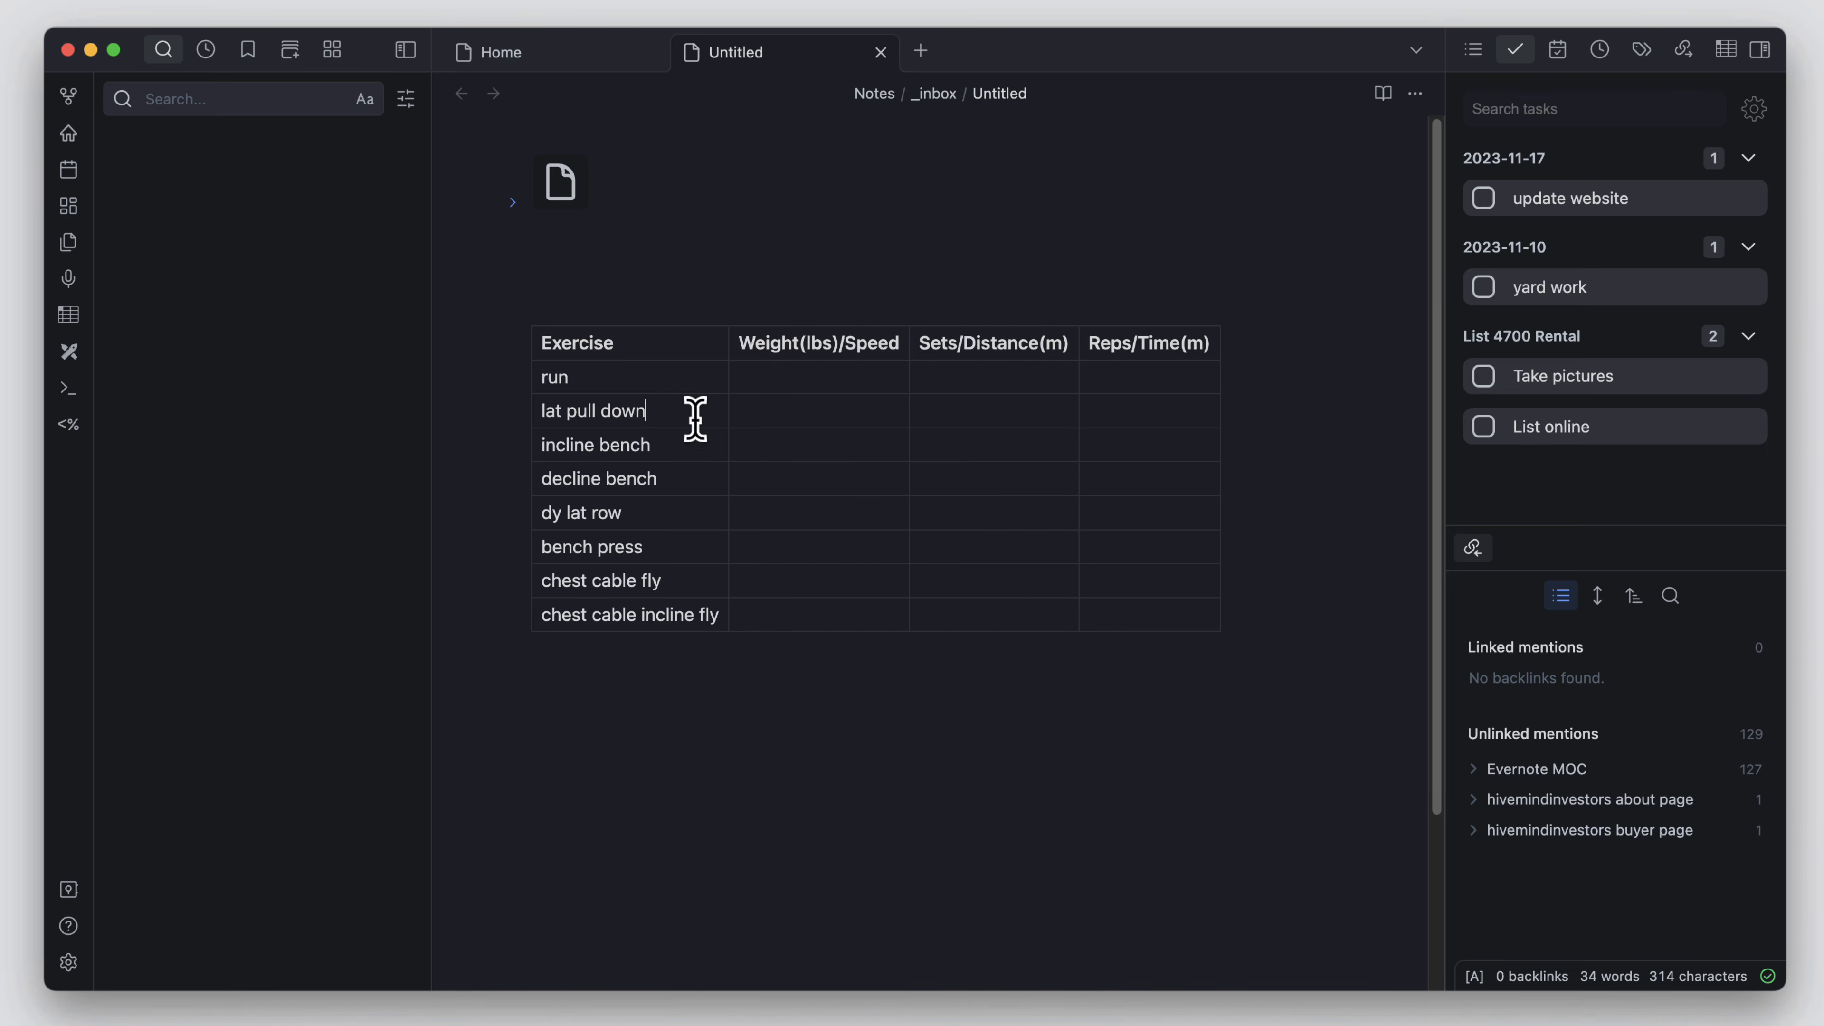
Step: Examine the row, column and sorting options offered for the lat pull down cell
{"action": "right_click", "coordinate": [679, 407]}
{"action": "mouse_move", "coordinate": [804, 562]}
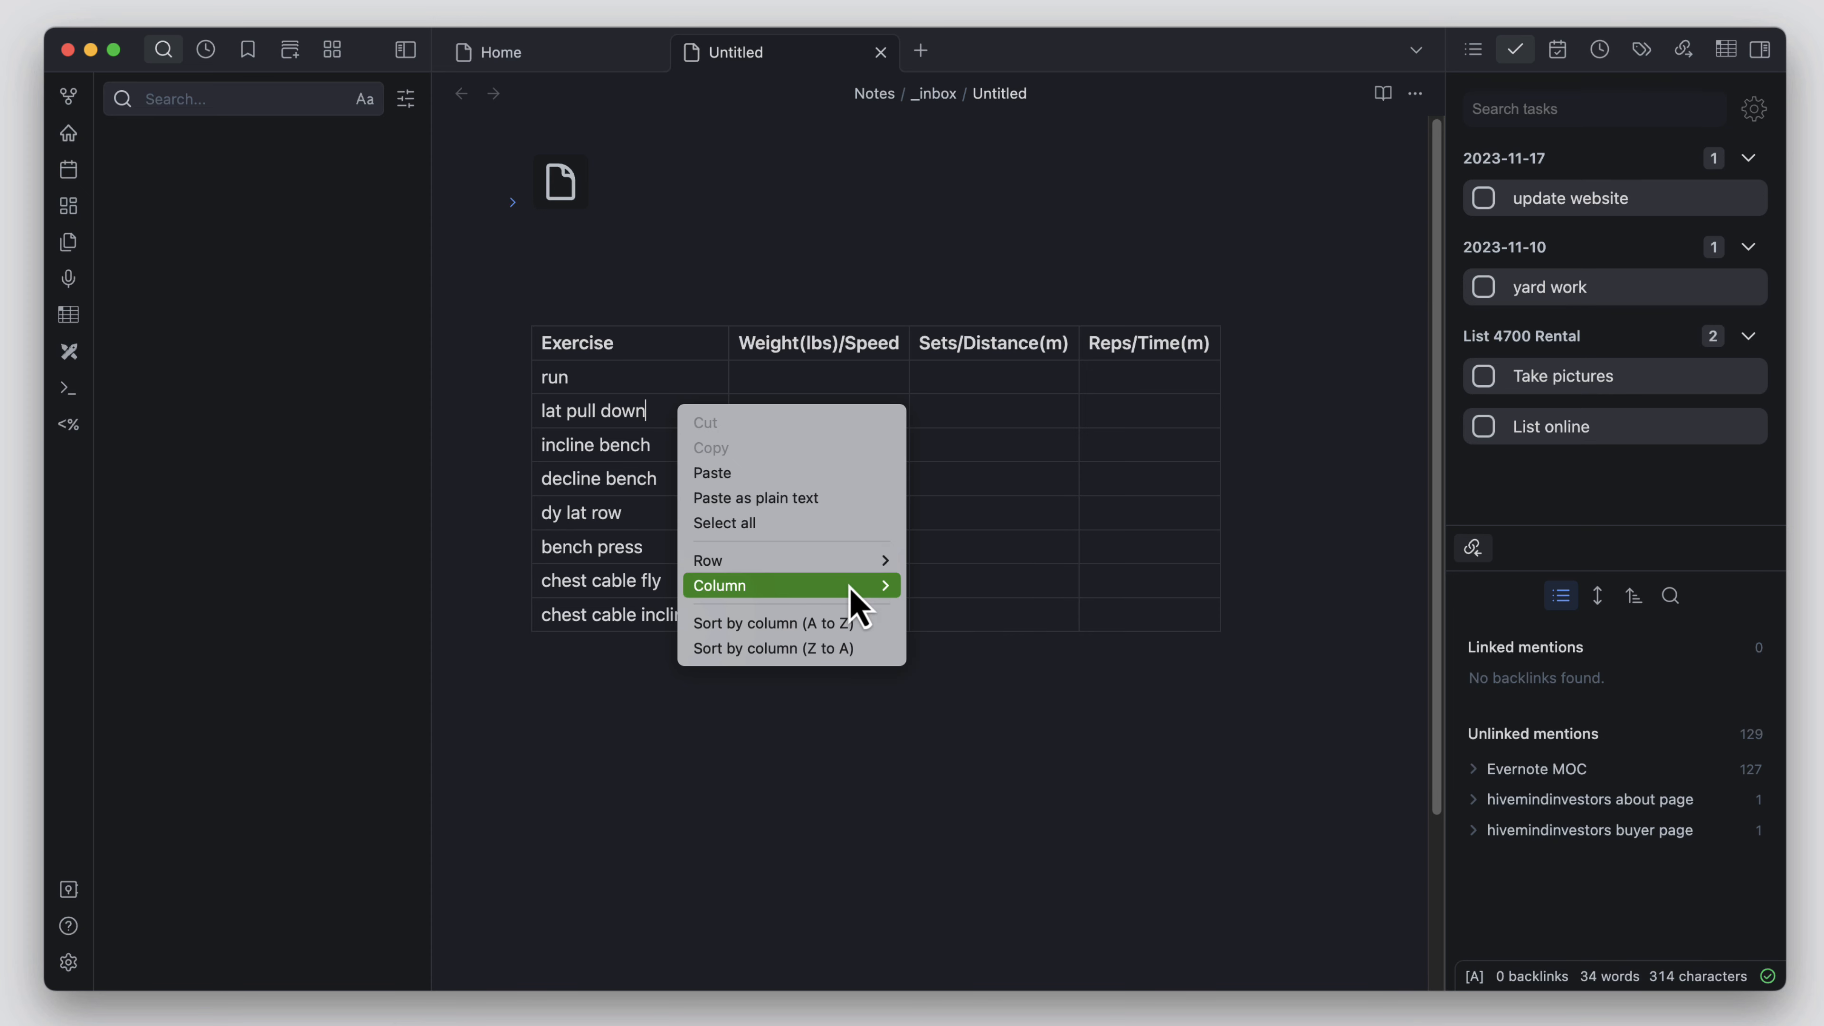
{"action": "mouse_move", "coordinate": [848, 585]}
{"action": "key", "text": "Escape"}
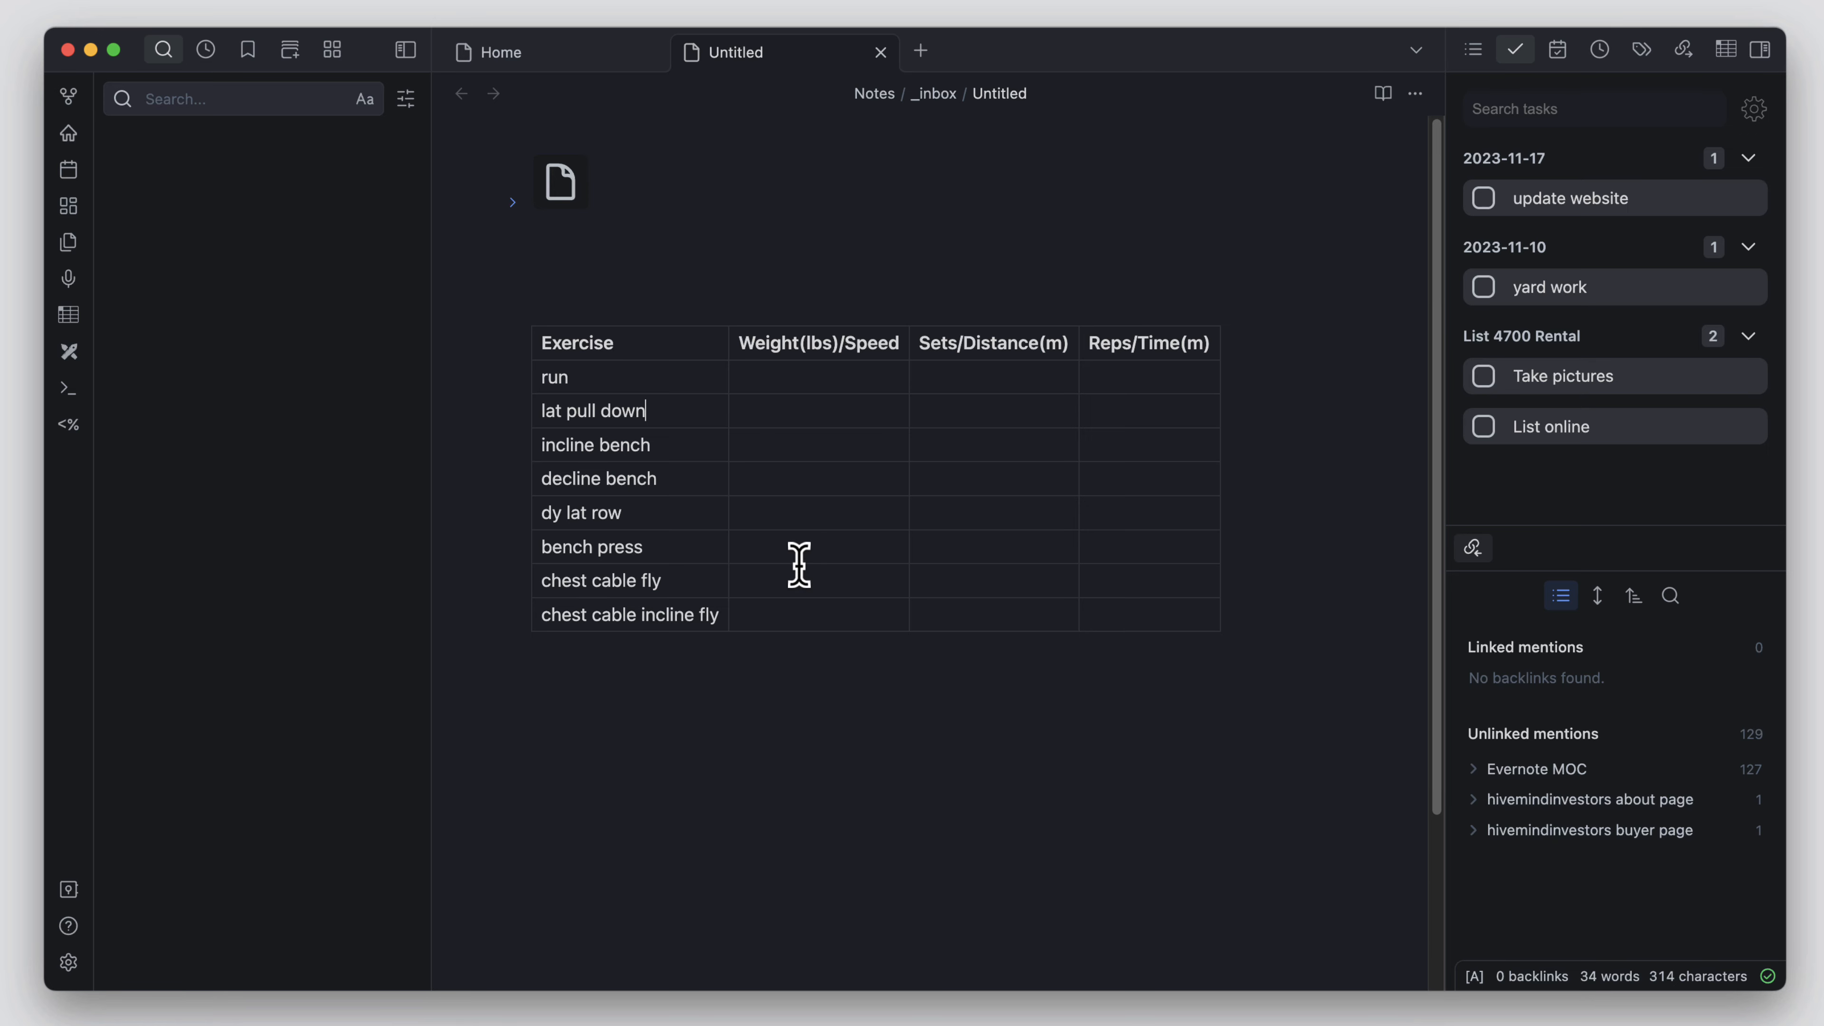
{"action": "mouse_move", "coordinate": [831, 335]}
{"action": "left_click", "coordinate": [902, 555]}
{"action": "left_click", "coordinate": [888, 353]}
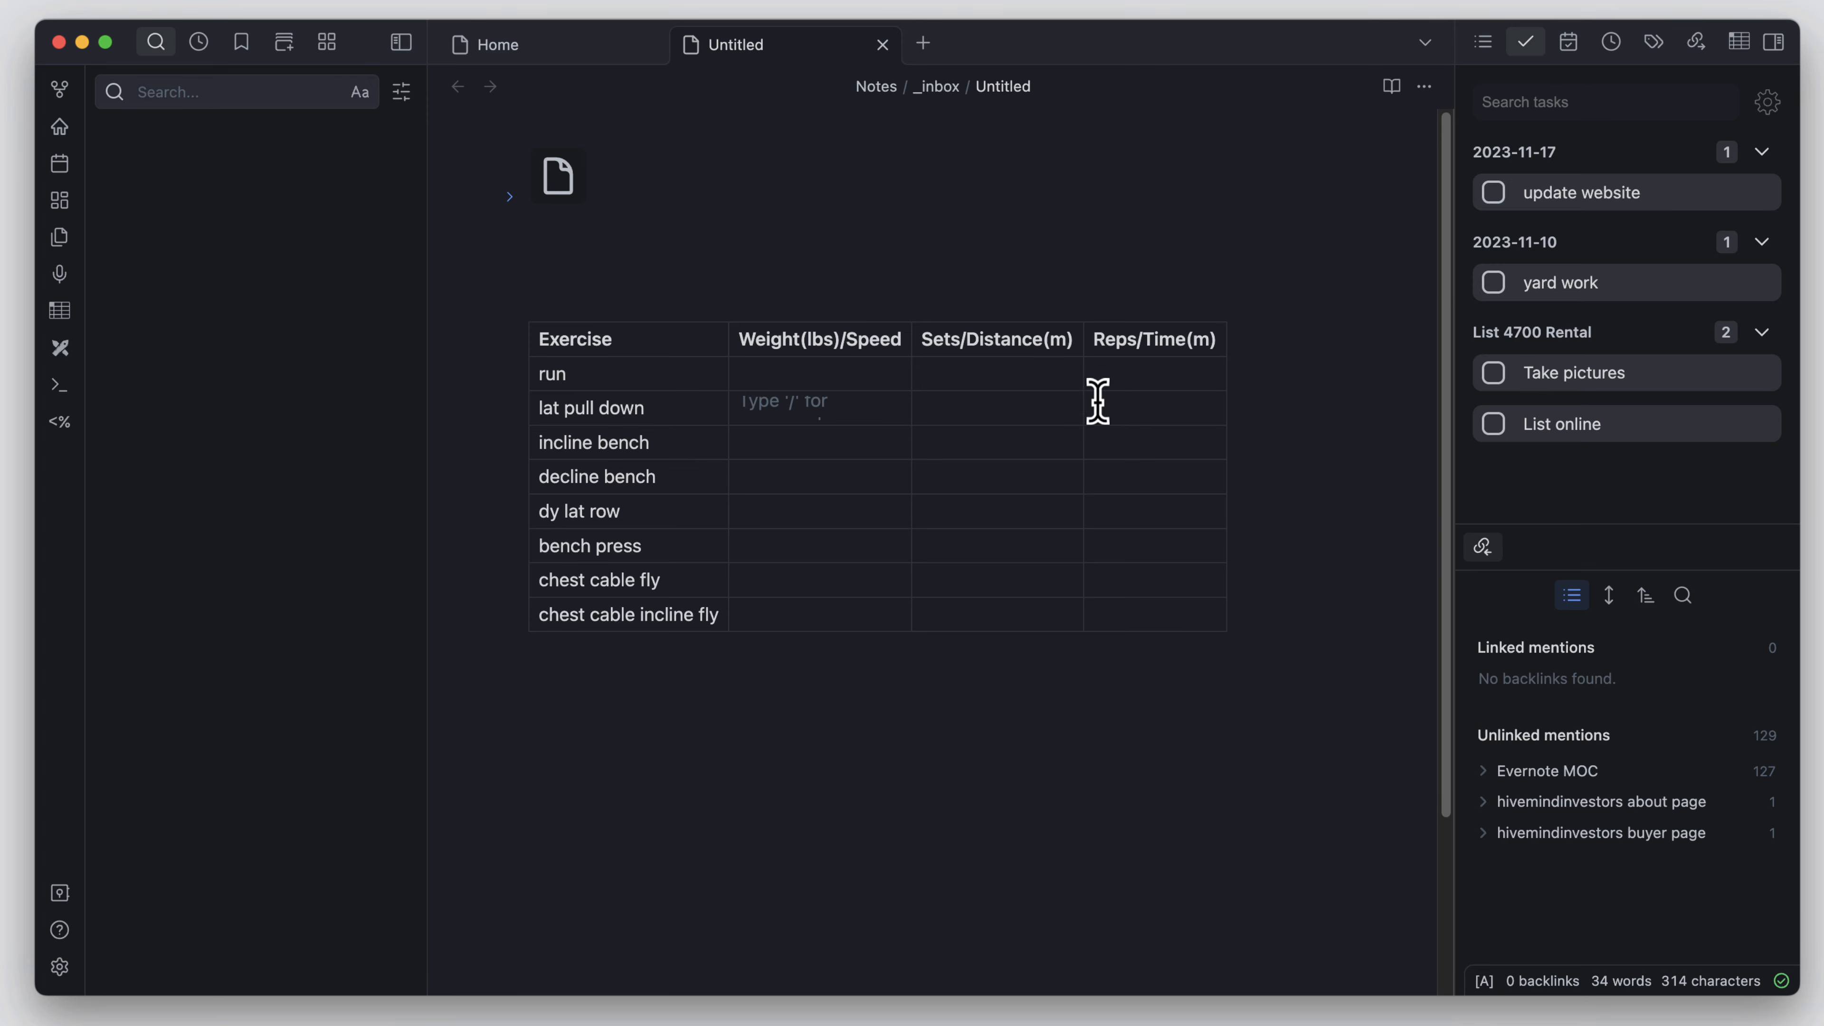
{"action": "left_click", "coordinate": [832, 449]}
{"action": "left_click", "coordinate": [812, 477]}
{"action": "left_click", "coordinate": [808, 519]}
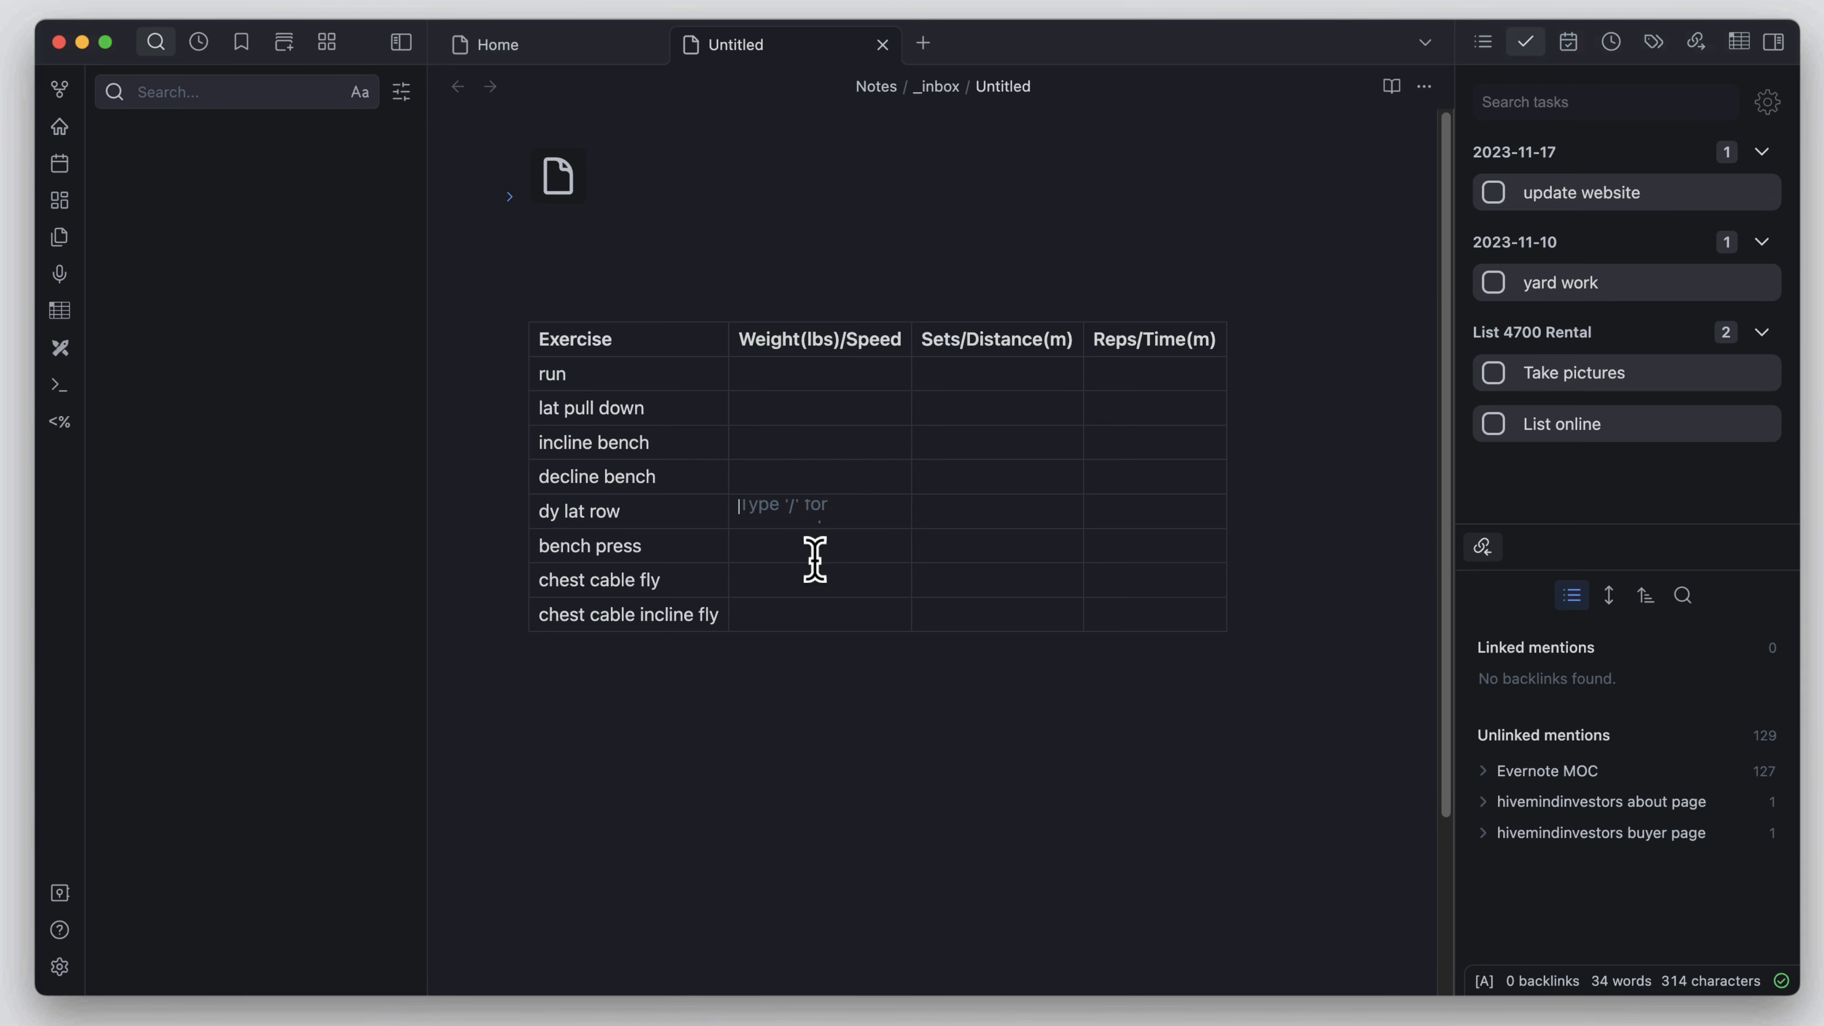
{"action": "left_click", "coordinate": [811, 550]}
{"action": "left_click", "coordinate": [805, 583]}
{"action": "left_click", "coordinate": [810, 616]}
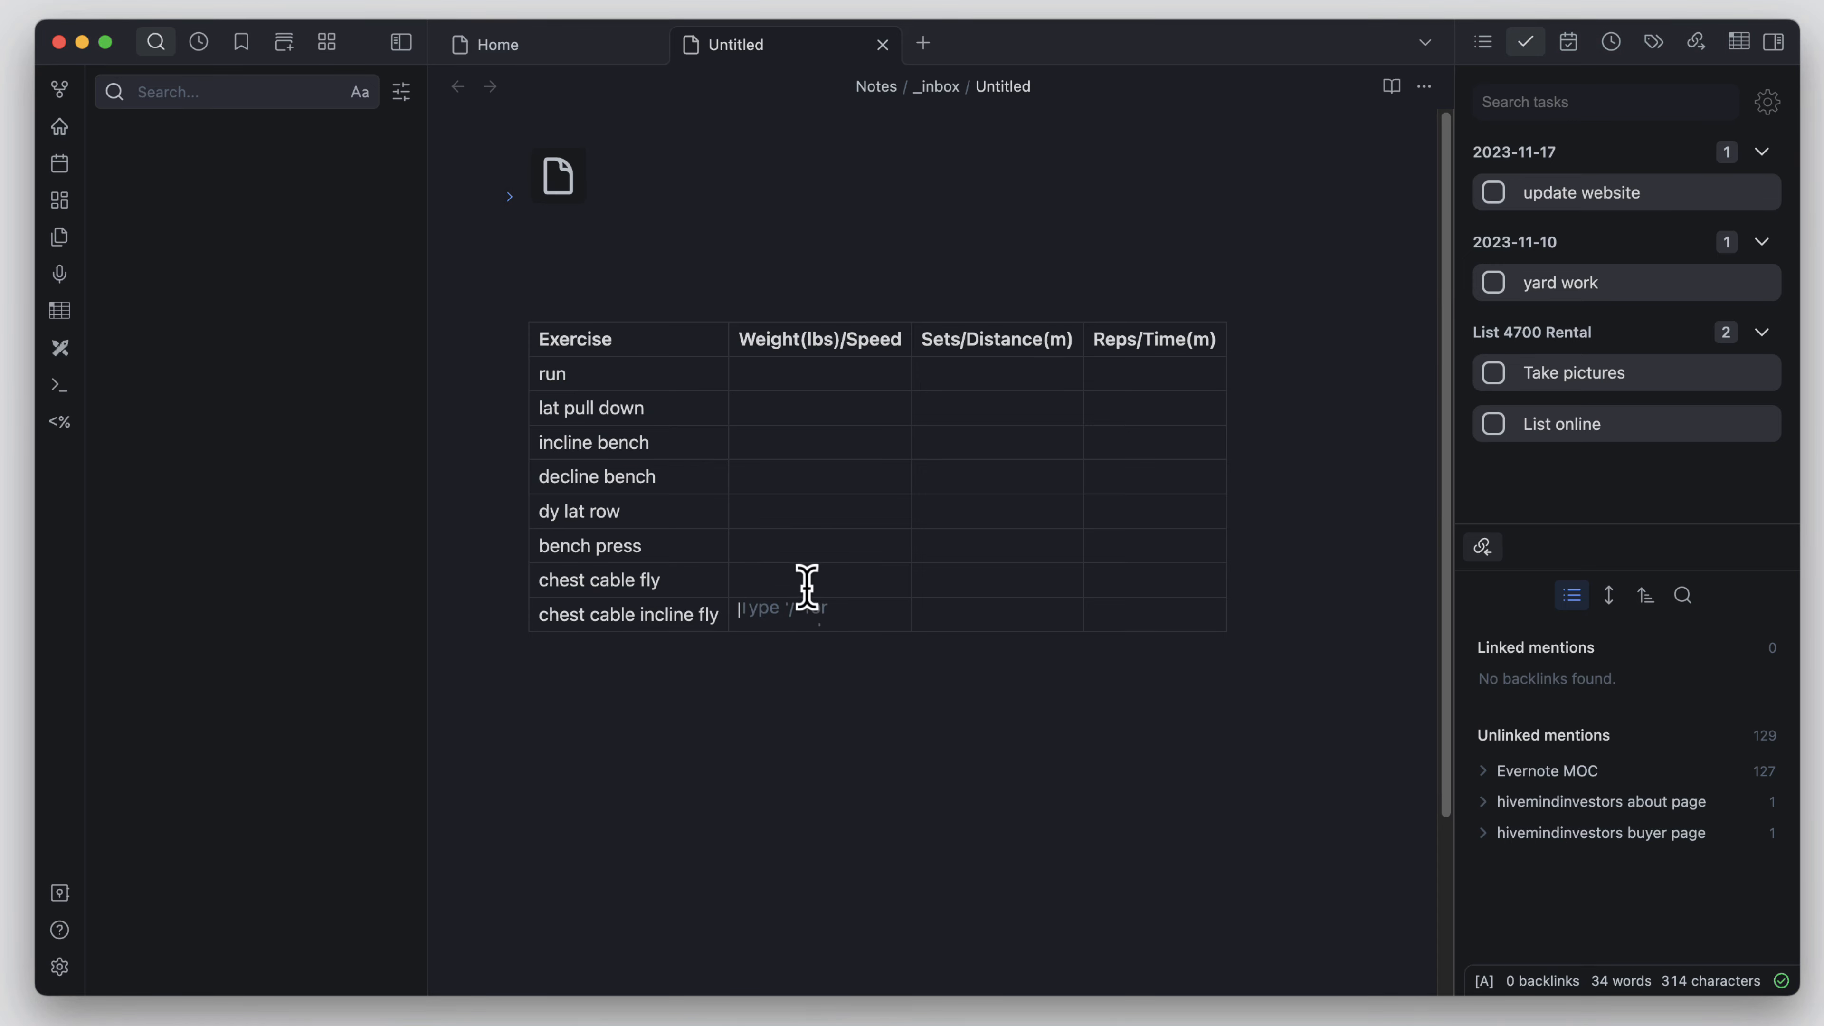
{"action": "left_click", "coordinate": [799, 578]}
{"action": "left_click", "coordinate": [787, 544]}
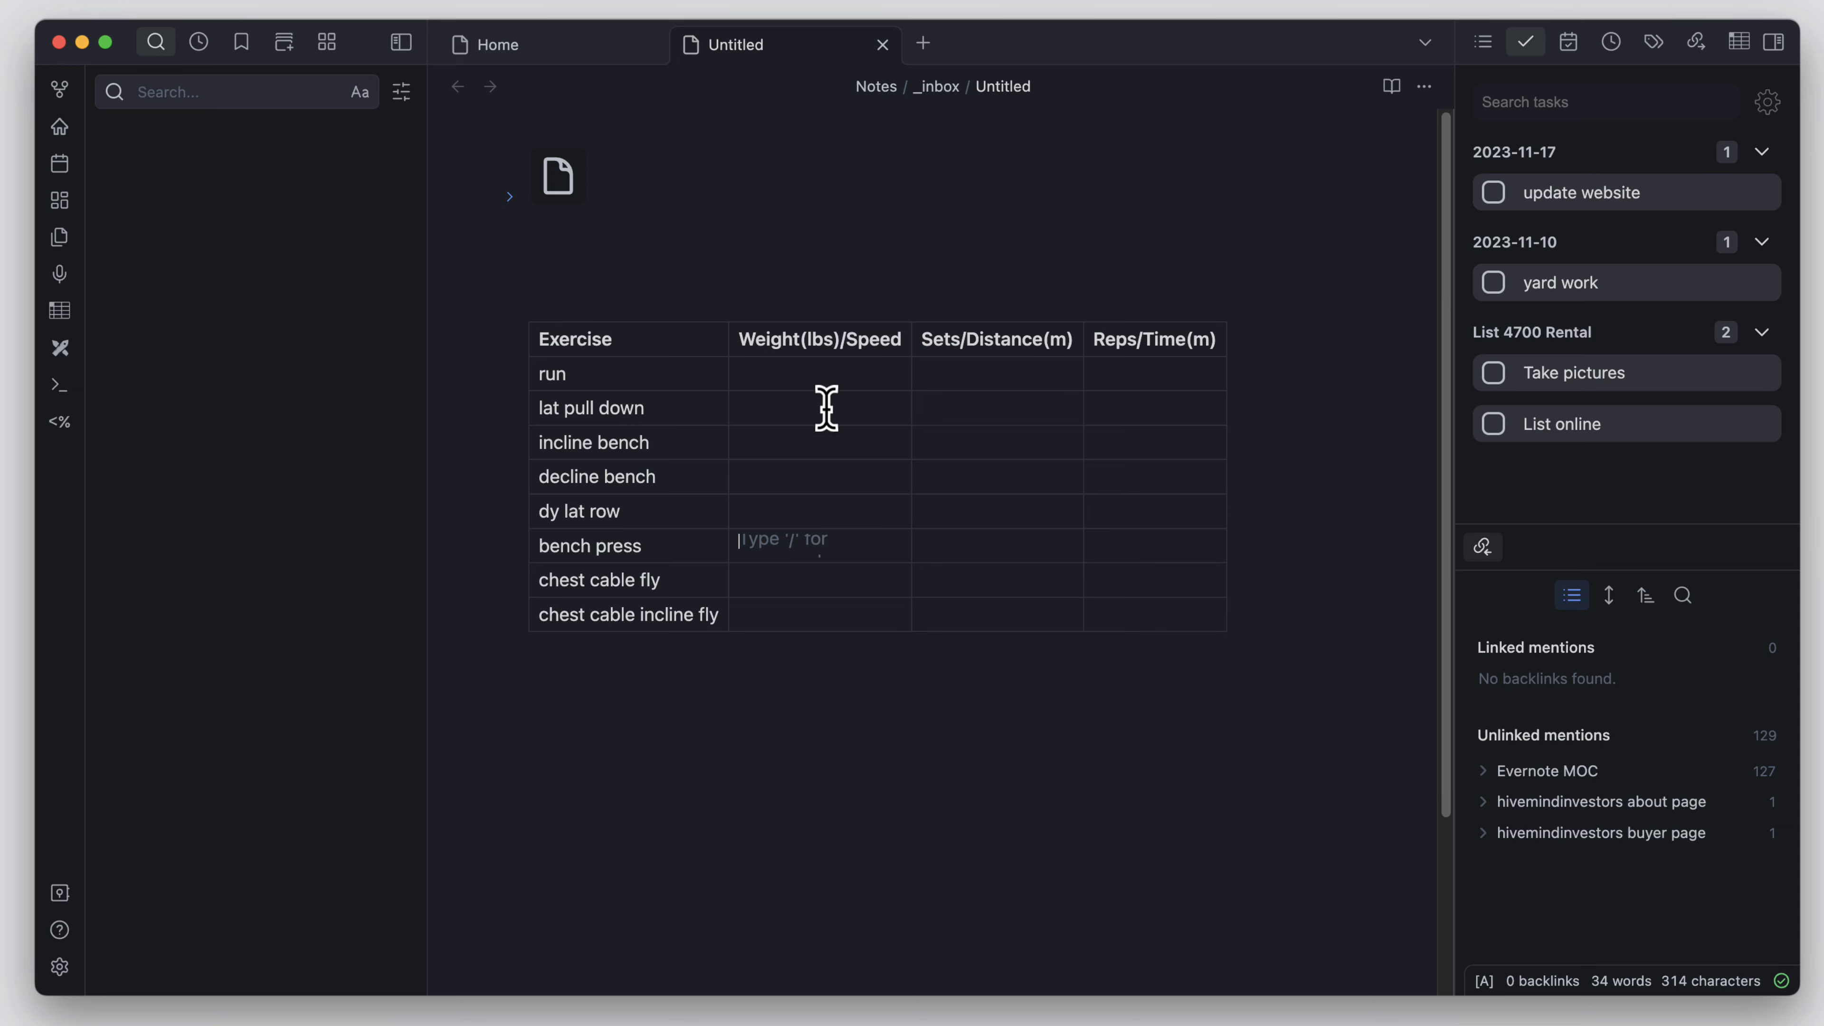
{"action": "left_click", "coordinate": [815, 371]}
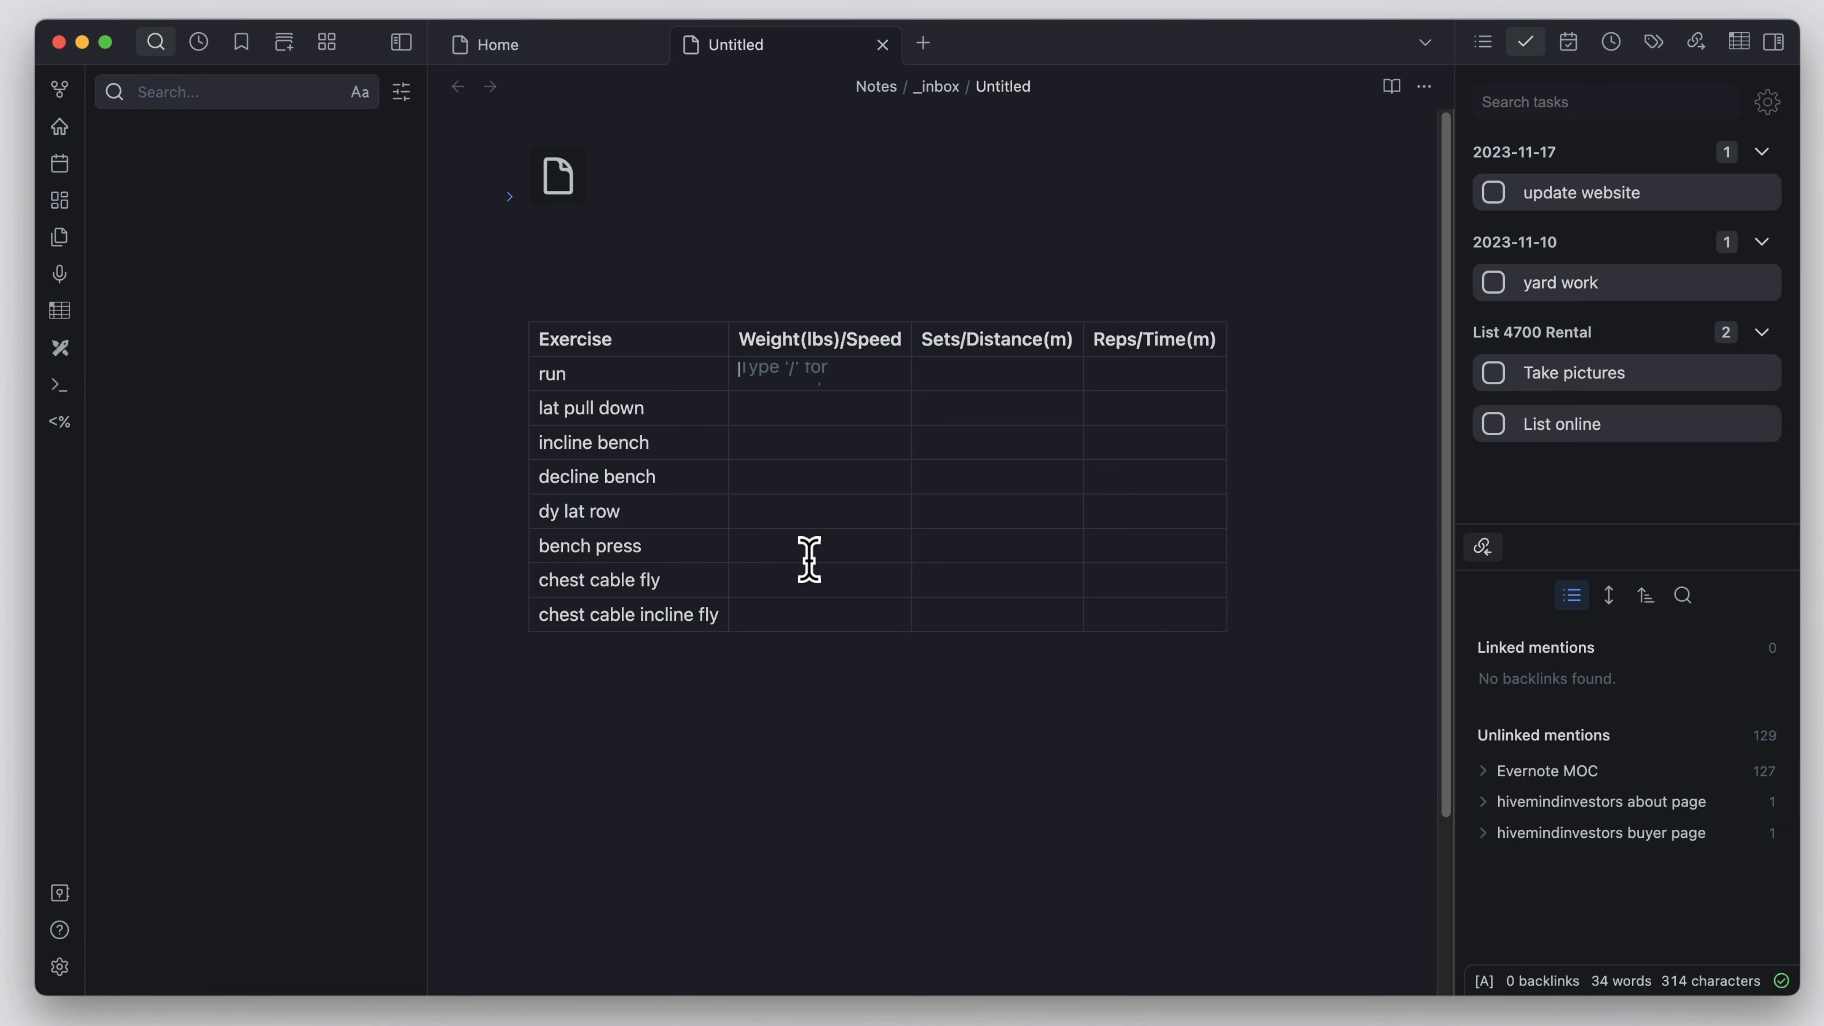
{"action": "left_click", "coordinate": [805, 408]}
{"action": "left_click", "coordinate": [801, 453]}
{"action": "left_click", "coordinate": [818, 474]}
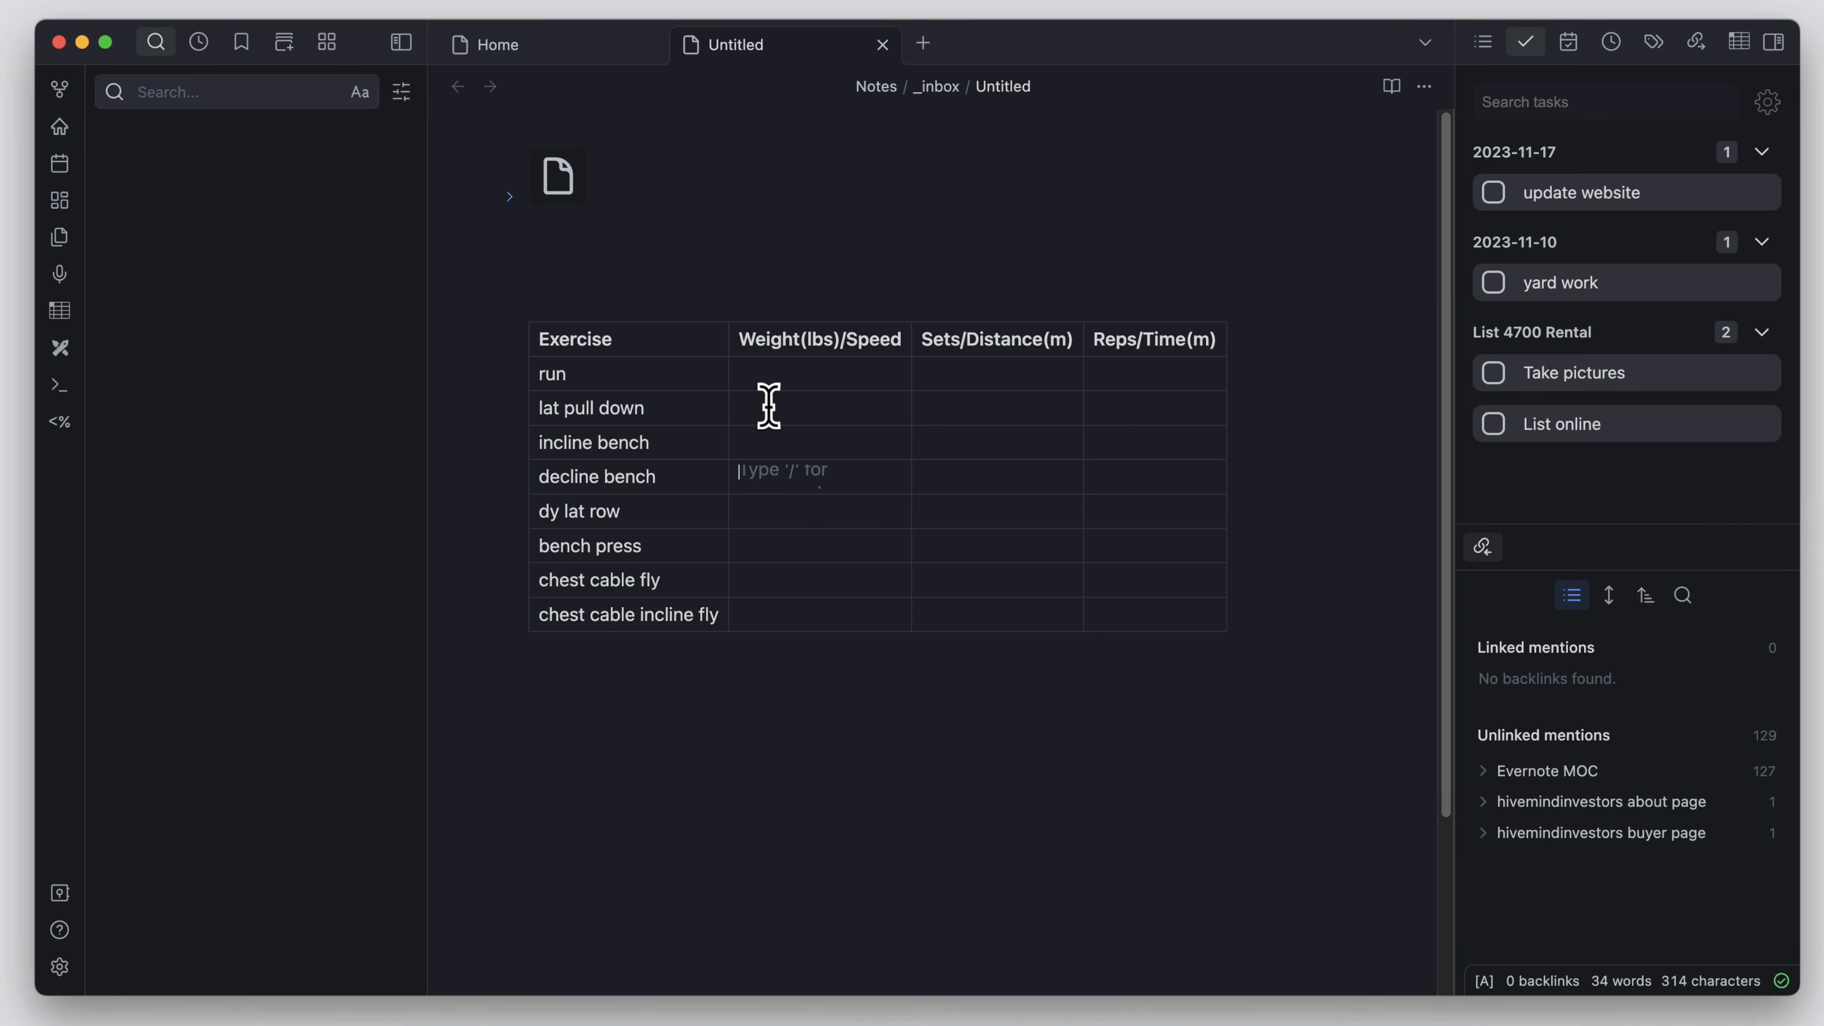
{"action": "left_click", "coordinate": [839, 380]}
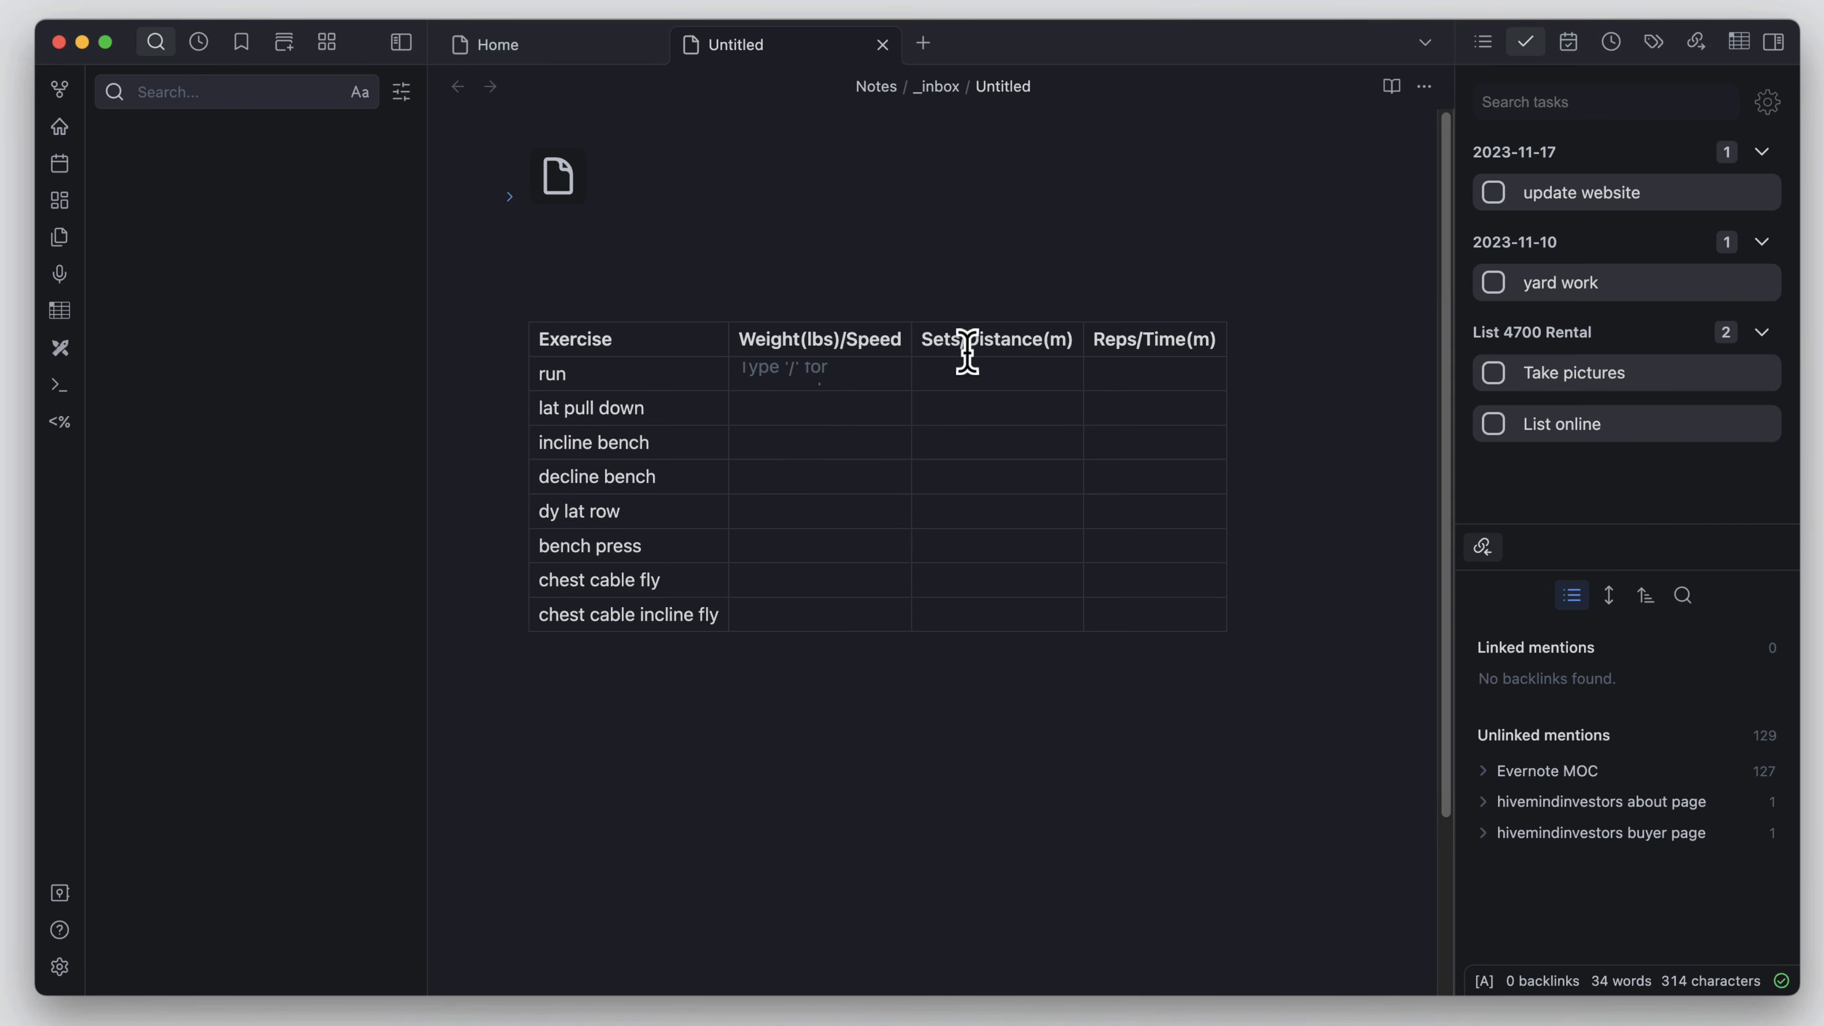